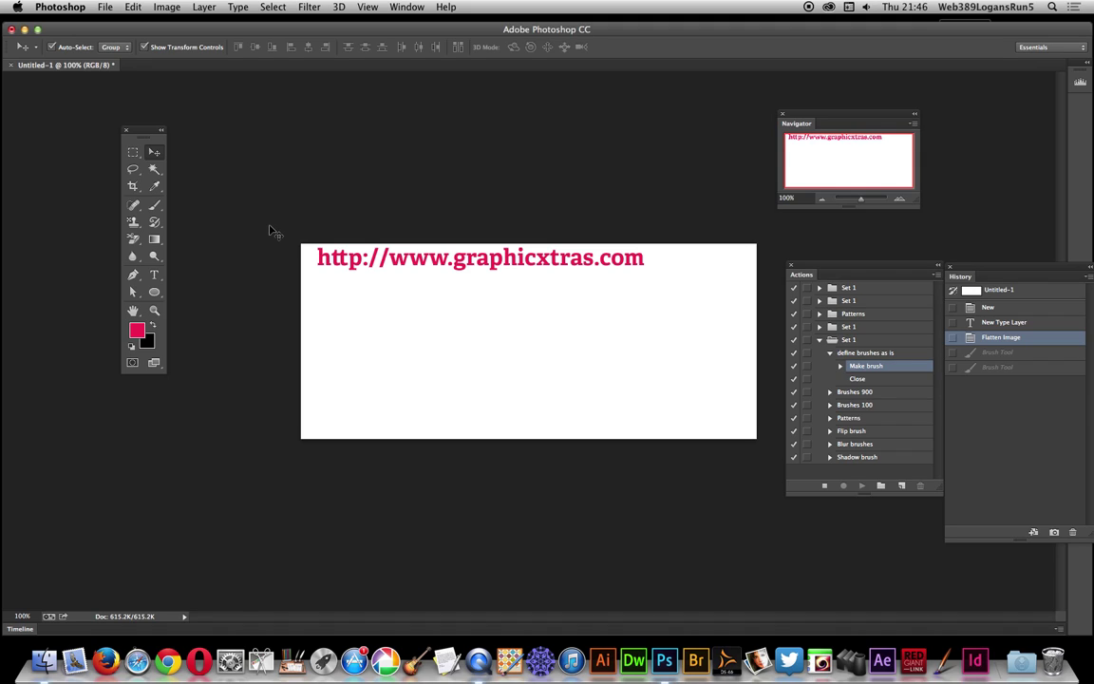
Open GX198_Contours_Graphicxtras_048.png from the PNG Brushes folder.
{"action": "left_click", "coordinate": [104, 7]}
{"action": "left_click", "coordinate": [112, 36]}
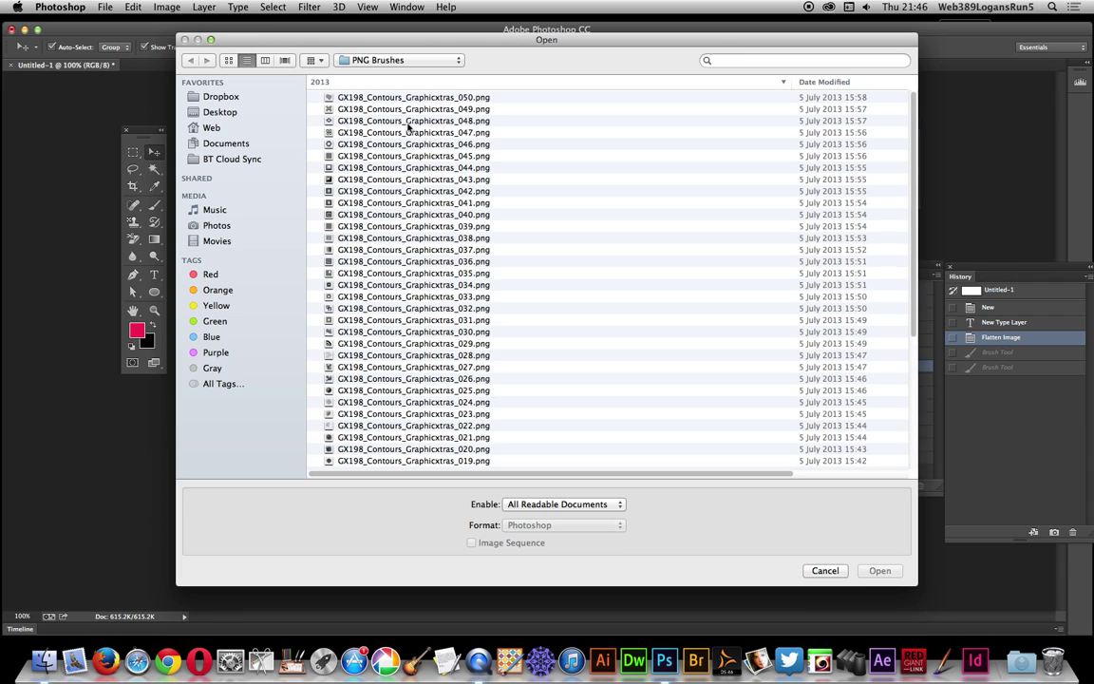
{"action": "left_click", "coordinate": [378, 118]}
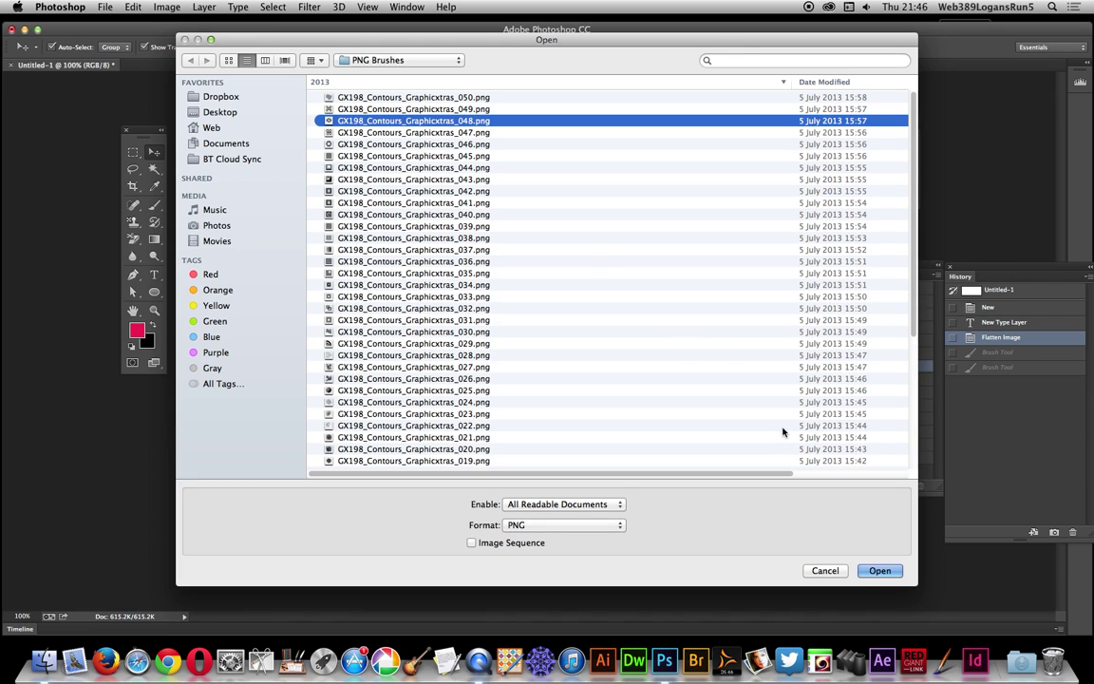
{"action": "left_click", "coordinate": [880, 571]}
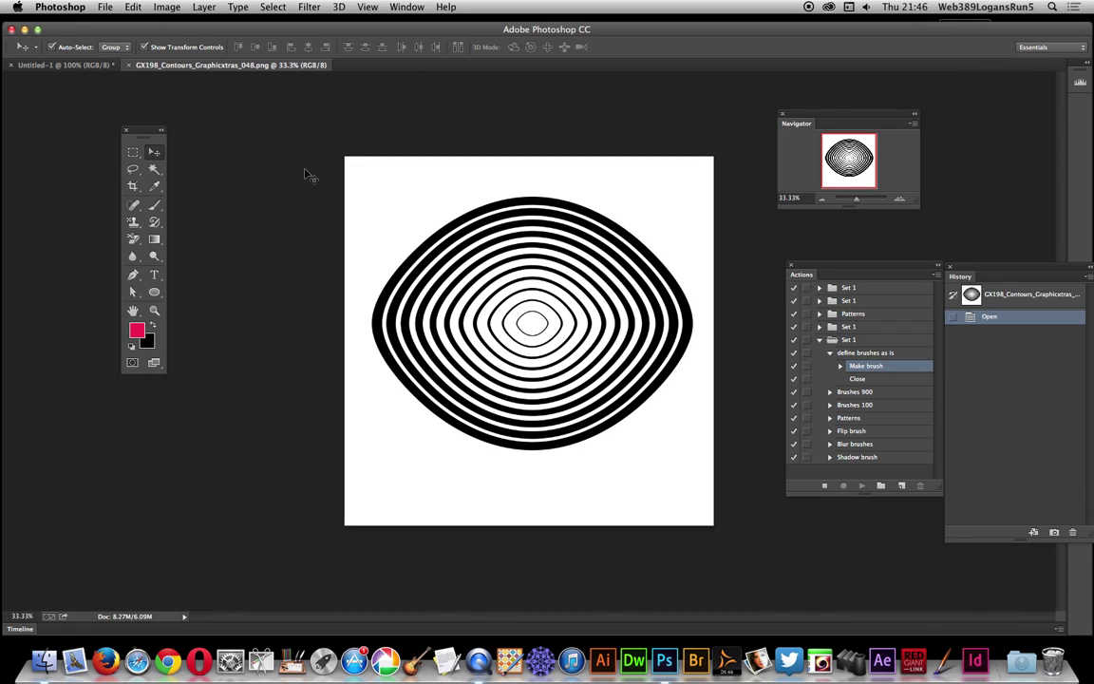
Define a brush preset from the contour image, keeping the default name.
{"action": "left_click", "coordinate": [132, 7]}
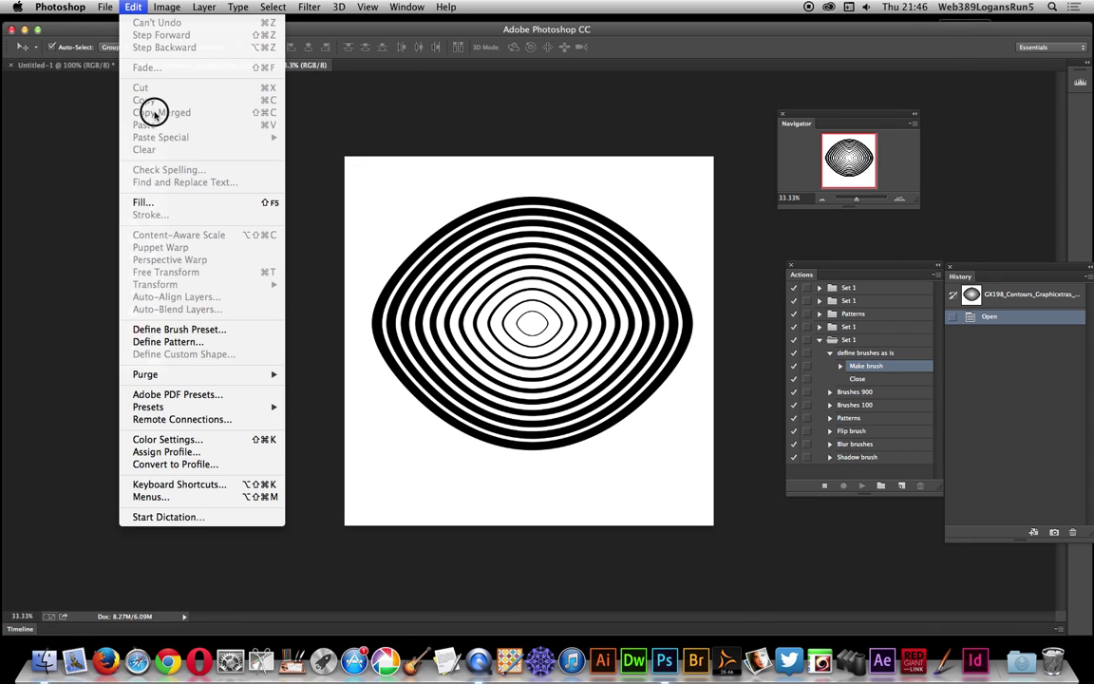
{"action": "left_click", "coordinate": [180, 328]}
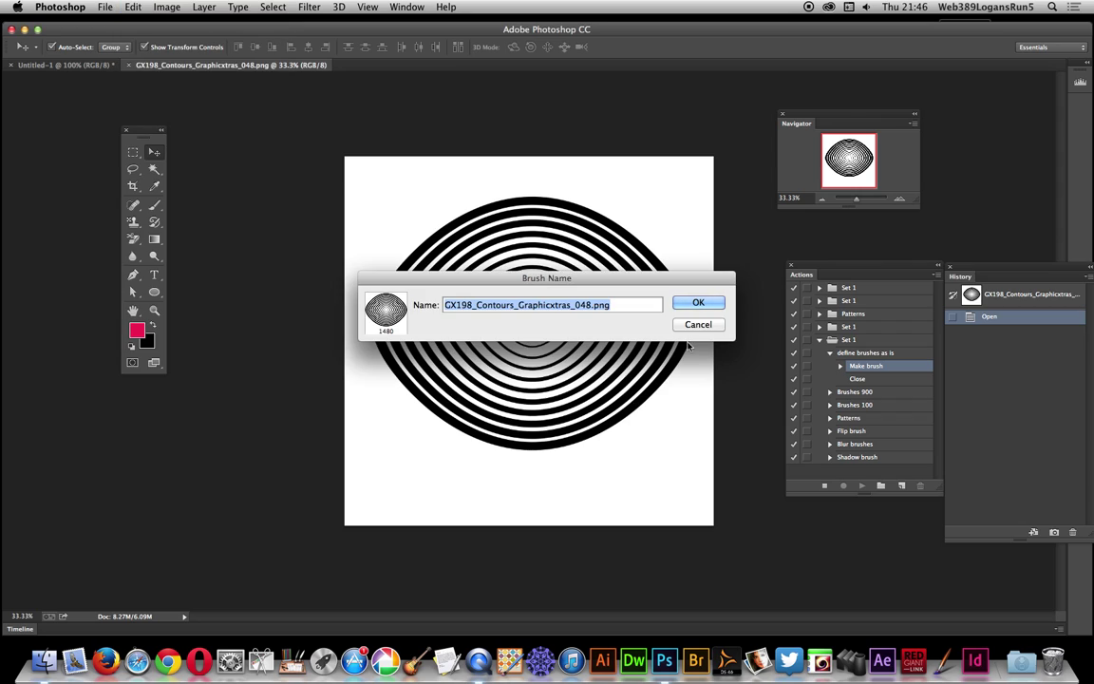
{"action": "left_click", "coordinate": [696, 303]}
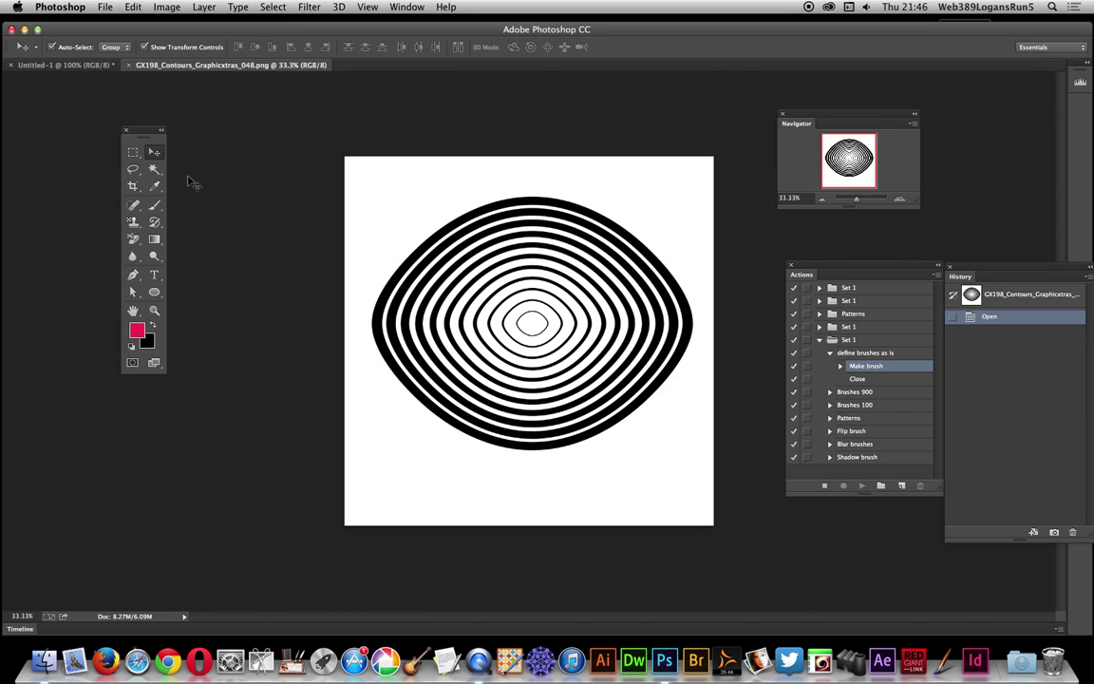
Select the Brush tool and check that the 1480 px preset appears in the picker.
{"action": "left_click", "coordinate": [155, 207]}
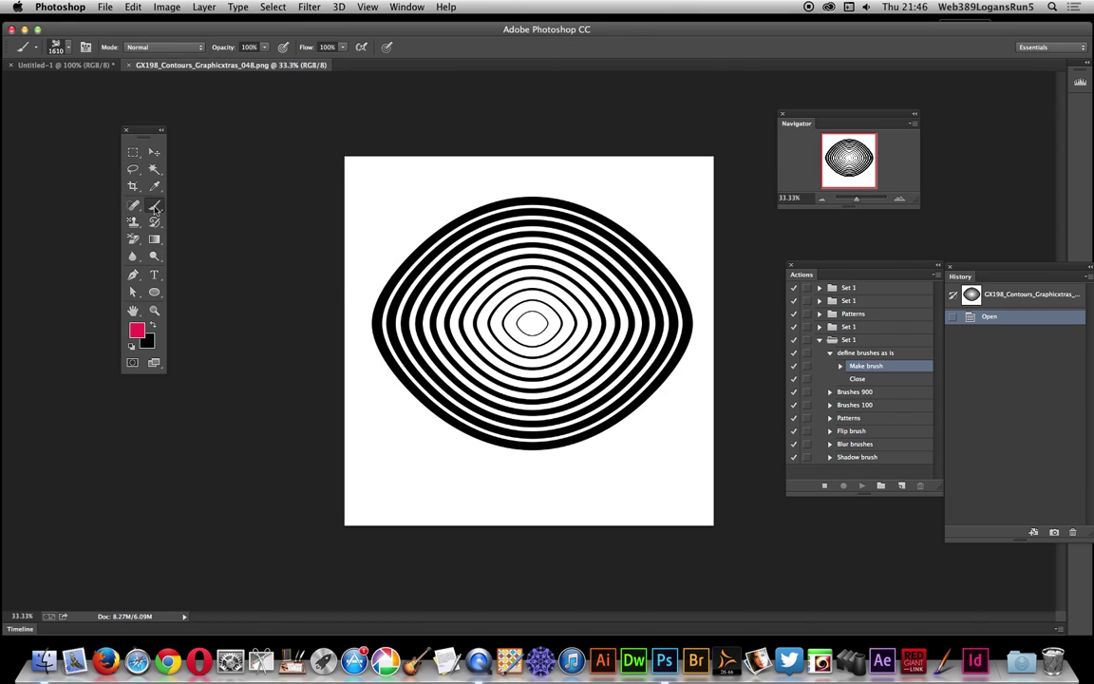
{"action": "left_click", "coordinate": [62, 46]}
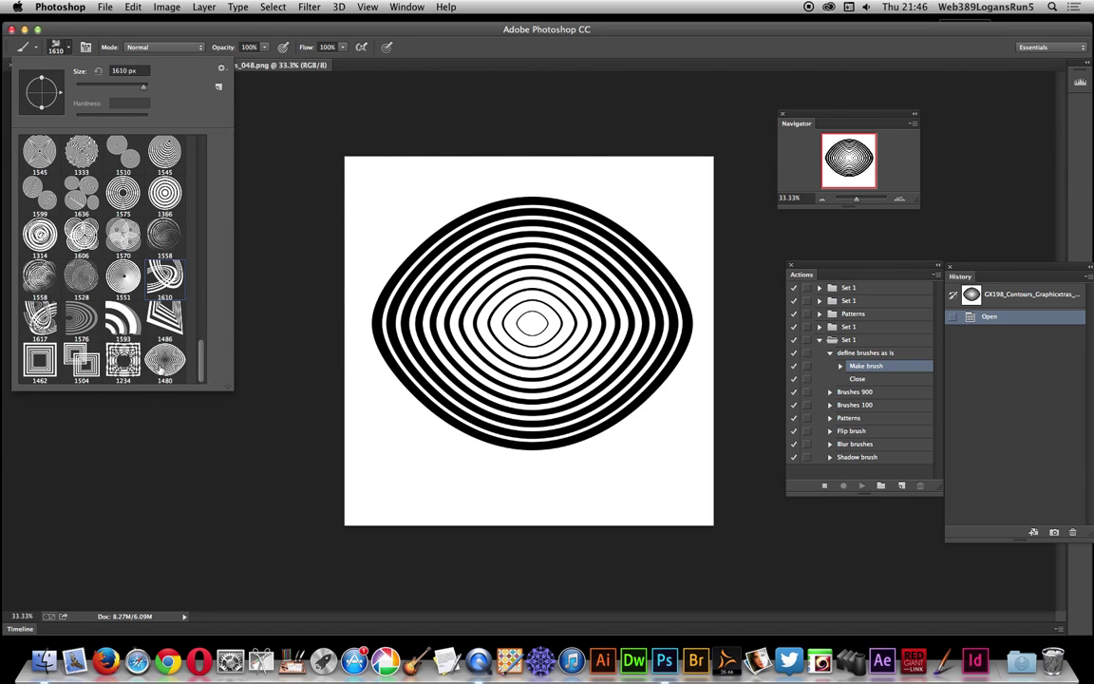
{"action": "left_click", "coordinate": [300, 35]}
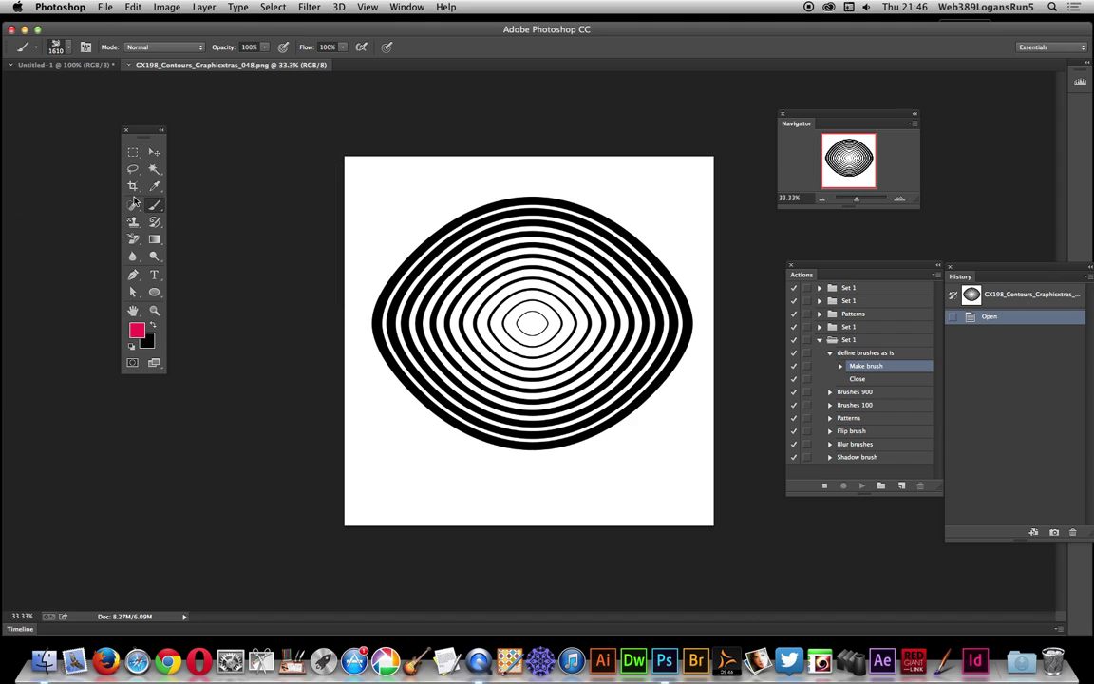
Browse the brush, blur and ellipse tool groups and select the Art History Brush.
{"action": "mouse_move", "coordinate": [154, 204]}
{"action": "left_mouse_down"}
{"action": "mouse_move", "coordinate": [201, 232]}
{"action": "mouse_move", "coordinate": [202, 204]}
{"action": "left_mouse_up"}
{"action": "mouse_move", "coordinate": [132, 255]}
{"action": "left_mouse_down"}
{"action": "mouse_move", "coordinate": [195, 275]}
{"action": "mouse_move", "coordinate": [154, 252]}
{"action": "mouse_move", "coordinate": [194, 253]}
{"action": "mouse_move", "coordinate": [209, 270]}
{"action": "left_mouse_up"}
{"action": "left_click", "coordinate": [156, 293]}
{"action": "left_click", "coordinate": [155, 223]}
{"action": "mouse_move", "coordinate": [156, 223]}
{"action": "left_mouse_down"}
{"action": "mouse_move", "coordinate": [190, 218]}
{"action": "mouse_move", "coordinate": [195, 231]}
{"action": "mouse_move", "coordinate": [204, 184]}
{"action": "mouse_move", "coordinate": [34, 135]}
{"action": "mouse_move", "coordinate": [116, 145]}
{"action": "left_mouse_up"}
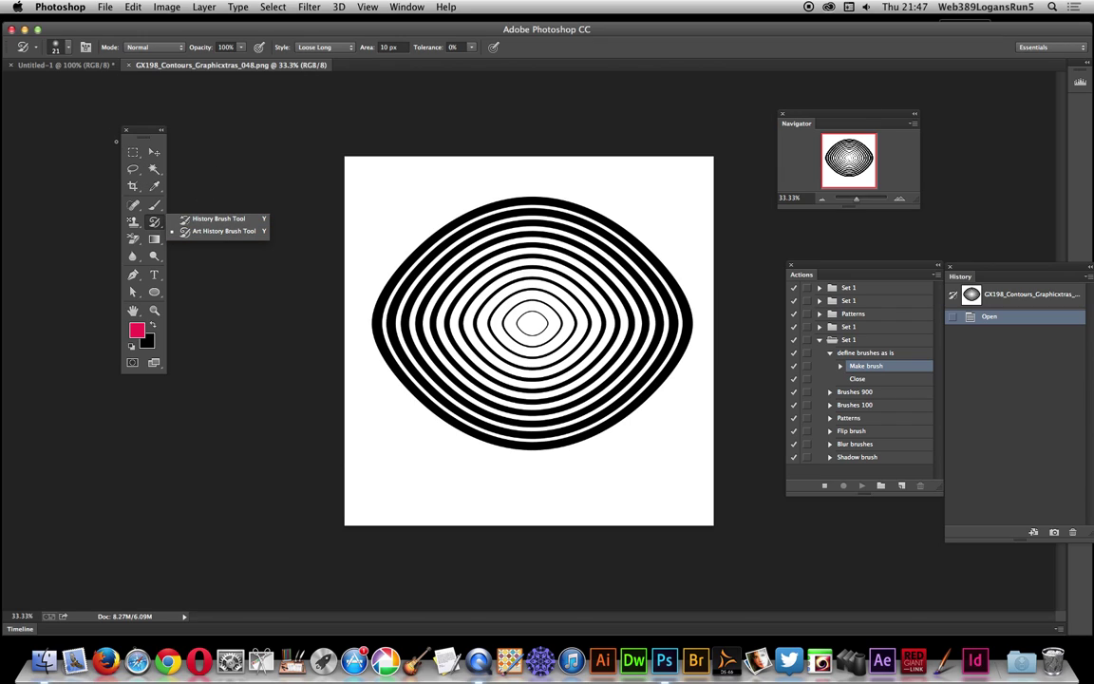
Check the brush preset picker and move the Actions panel aside.
{"action": "left_click", "coordinate": [67, 49]}
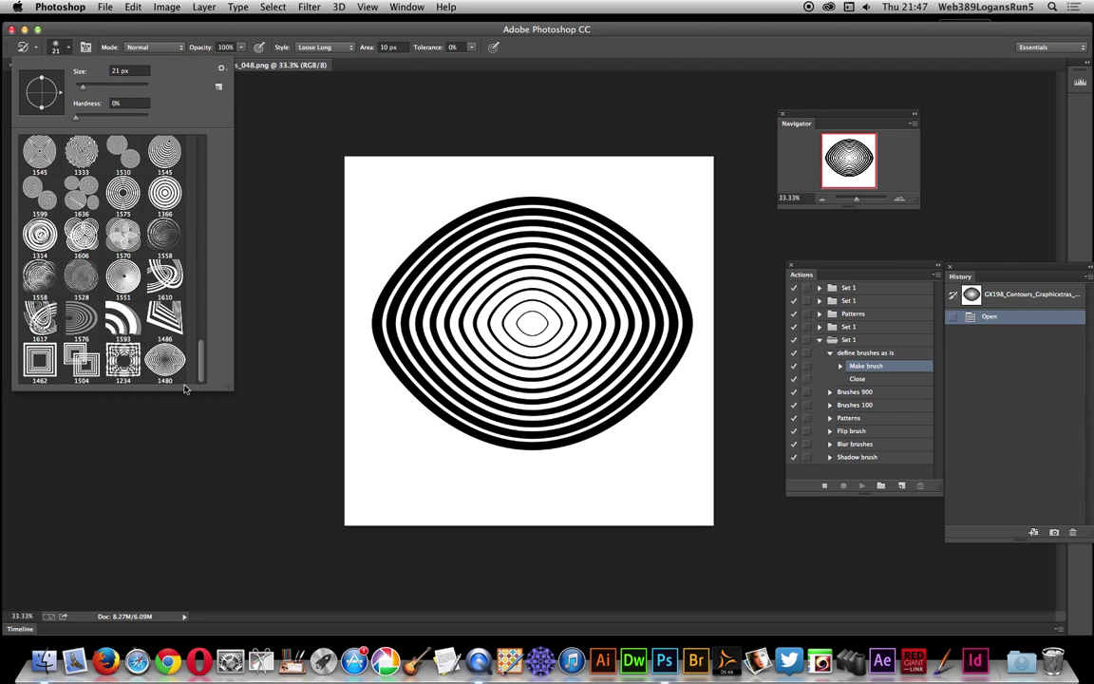
{"action": "left_click_drag", "start_coordinate": [320, 25], "coordinate": [320, 29]}
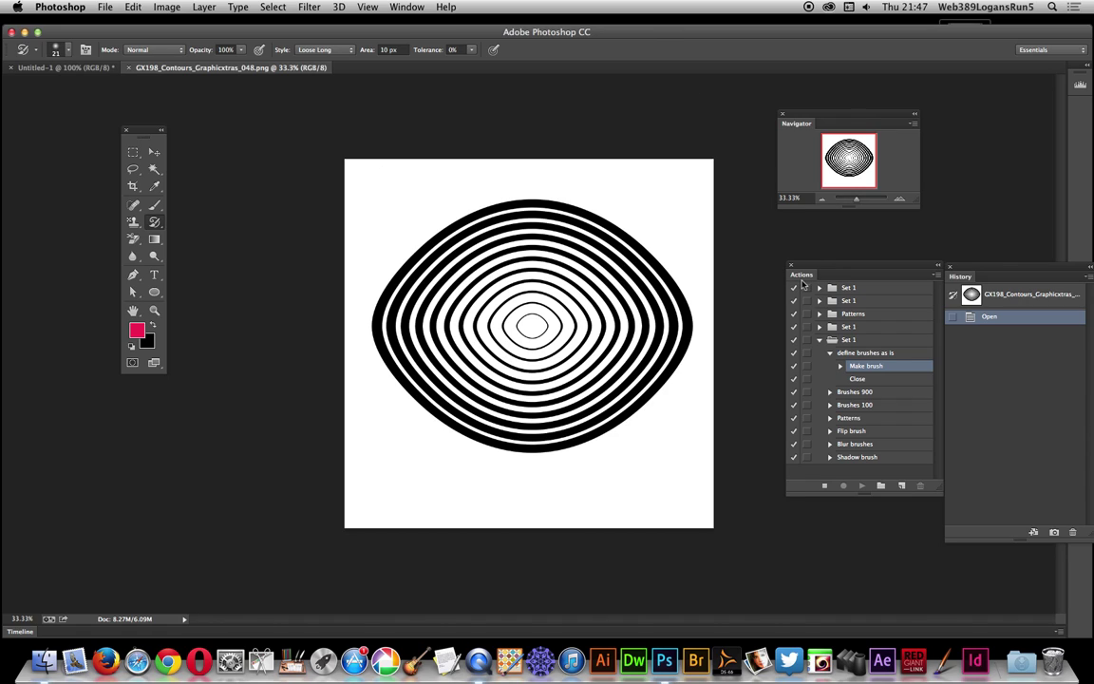
{"action": "left_click_drag", "start_coordinate": [801, 283], "coordinate": [752, 275]}
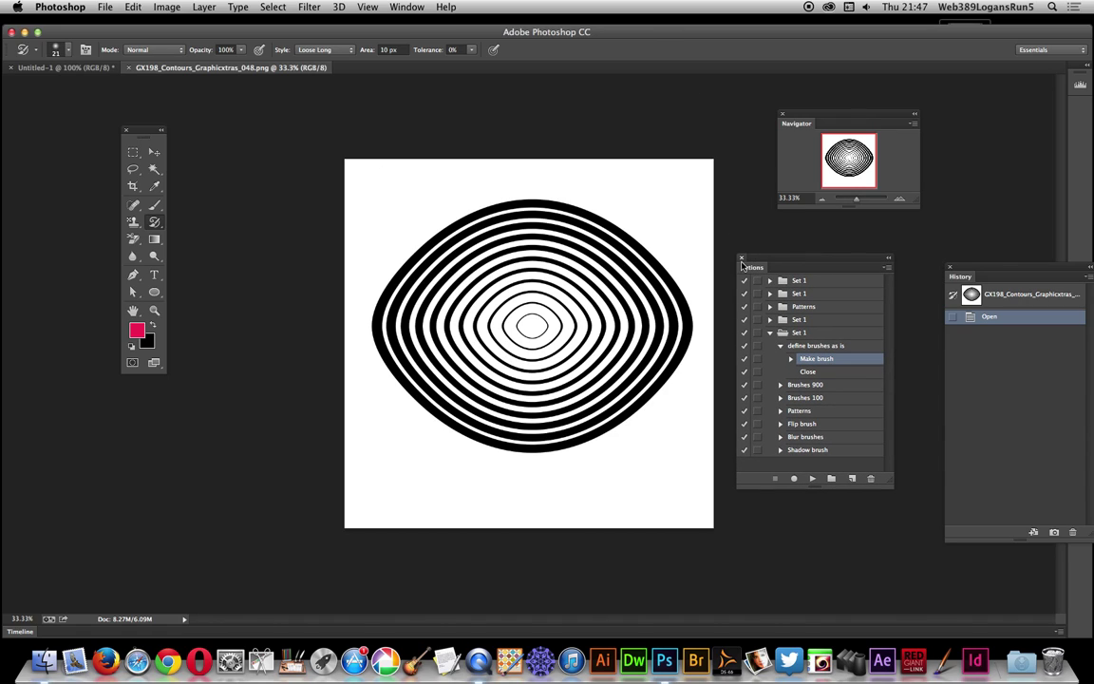
Load the actions file 'Photoshop actions format 6.atn' into the Actions panel.
{"action": "left_click", "coordinate": [410, 7]}
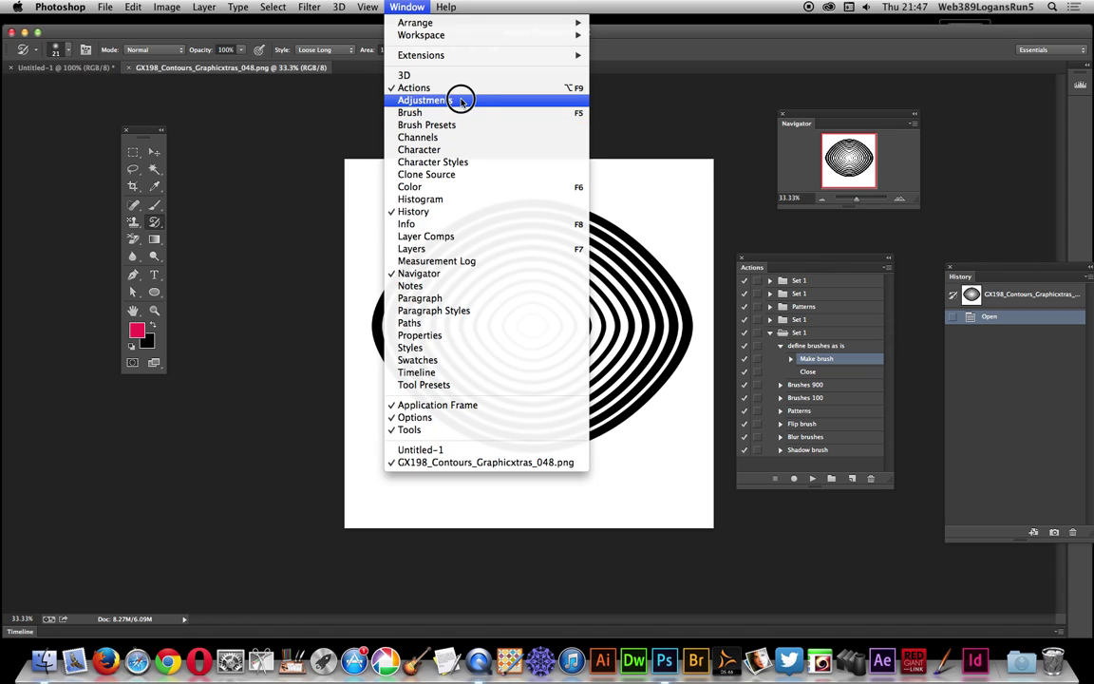
{"action": "left_click", "coordinate": [707, 209]}
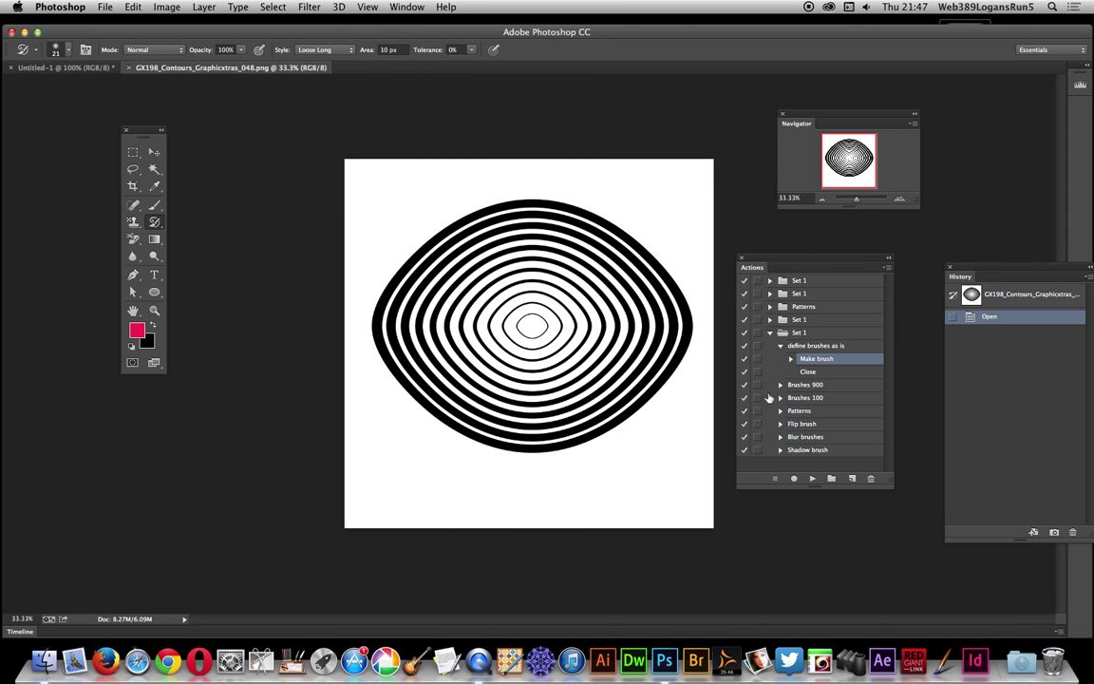
{"action": "left_click", "coordinate": [885, 271]}
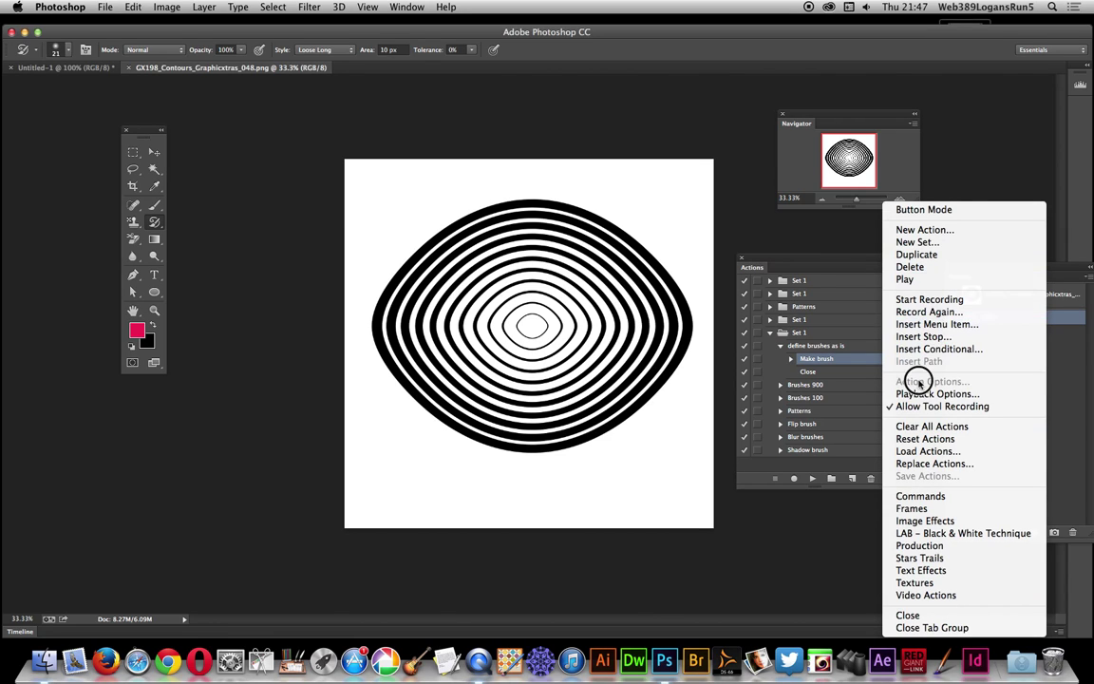
{"action": "left_click", "coordinate": [921, 451]}
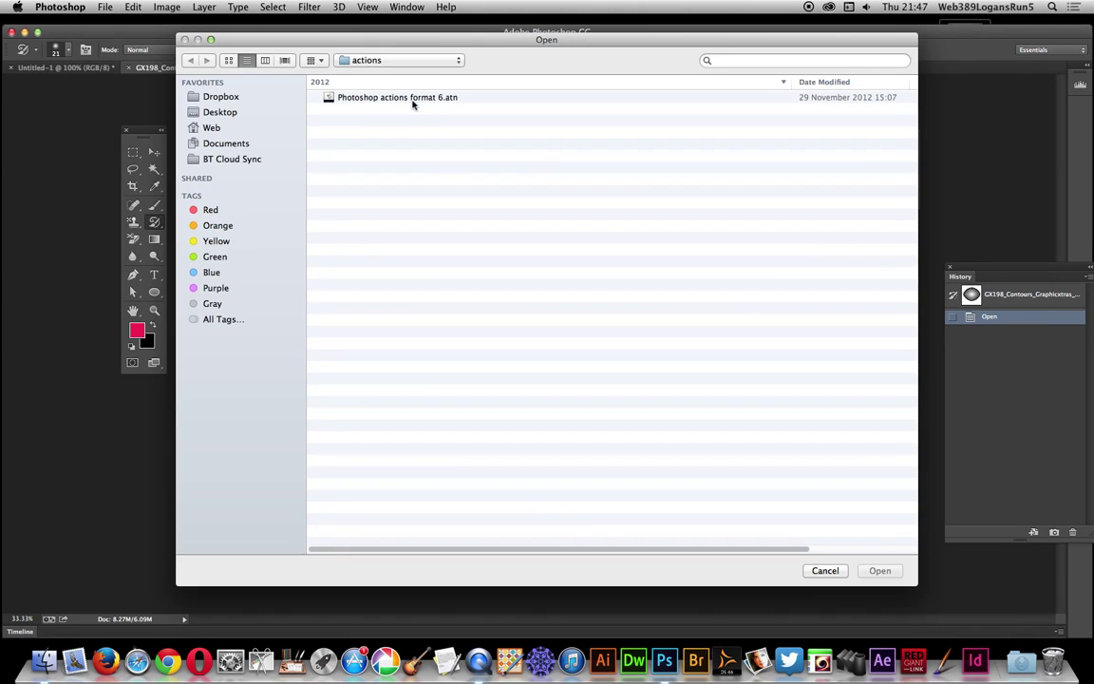
{"action": "left_click", "coordinate": [413, 99]}
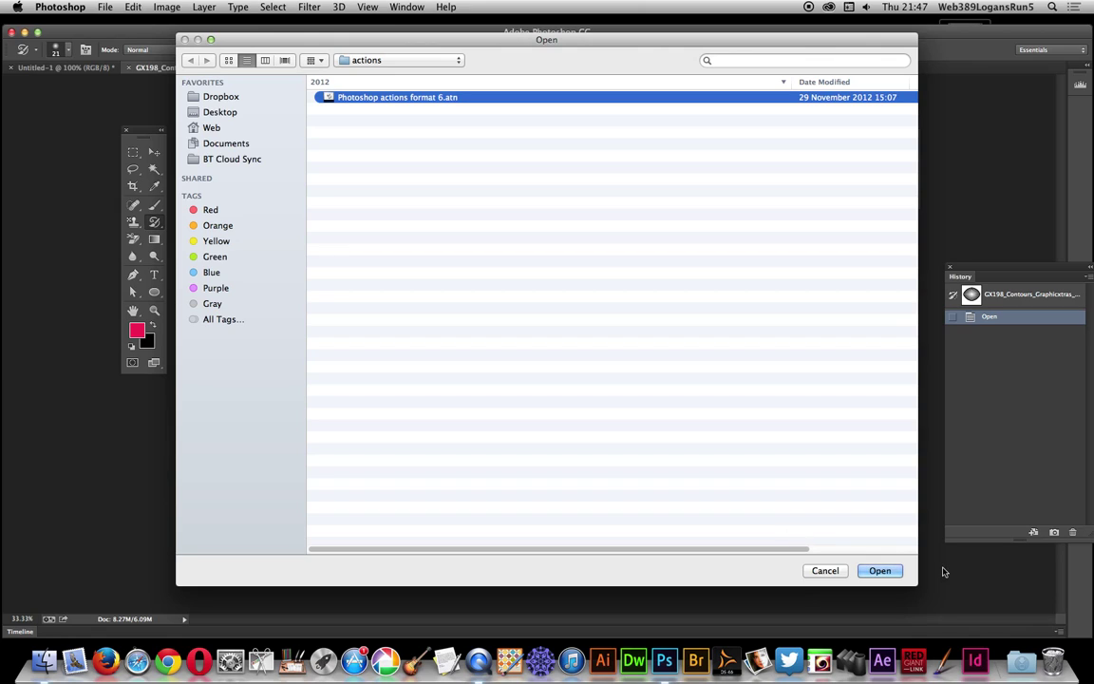
{"action": "left_click", "coordinate": [880, 570]}
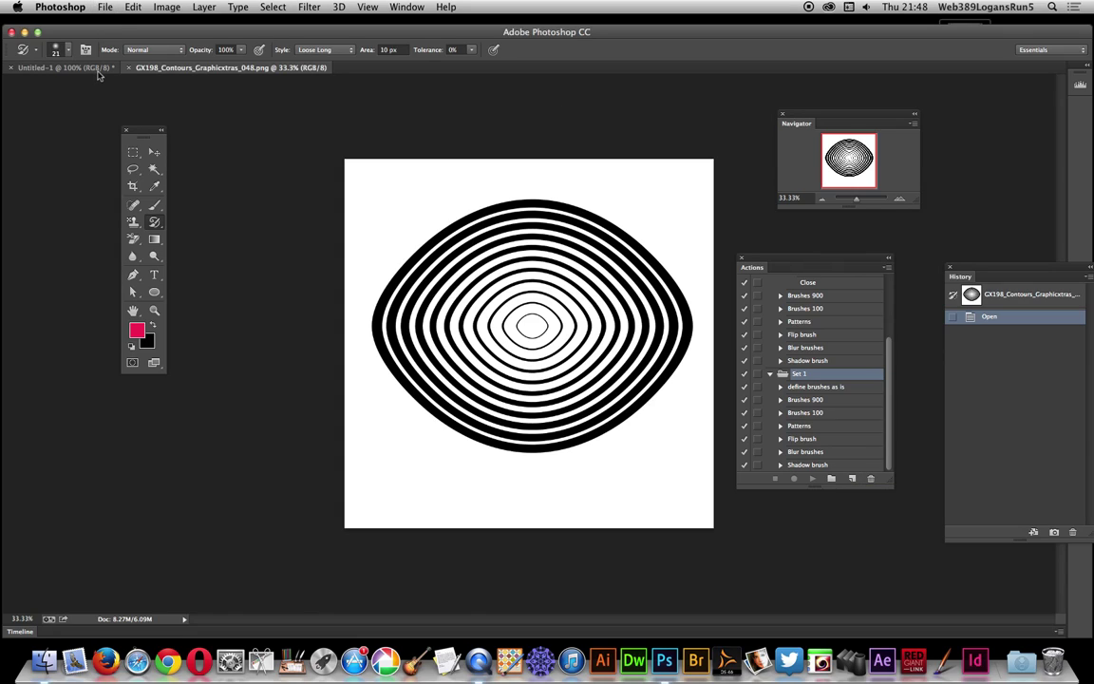
Dismiss the Edit menu and open the Batch dialog from File > Automate.
{"action": "left_click", "coordinate": [133, 7]}
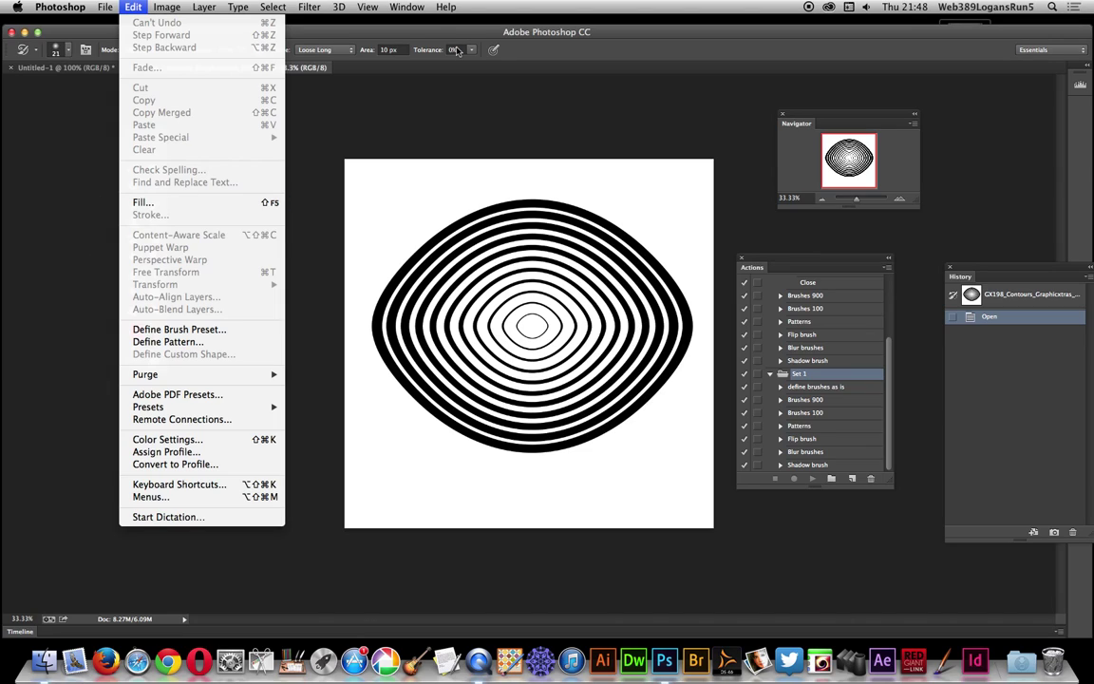
{"action": "left_click", "coordinate": [409, 36]}
{"action": "left_click", "coordinate": [102, 6]}
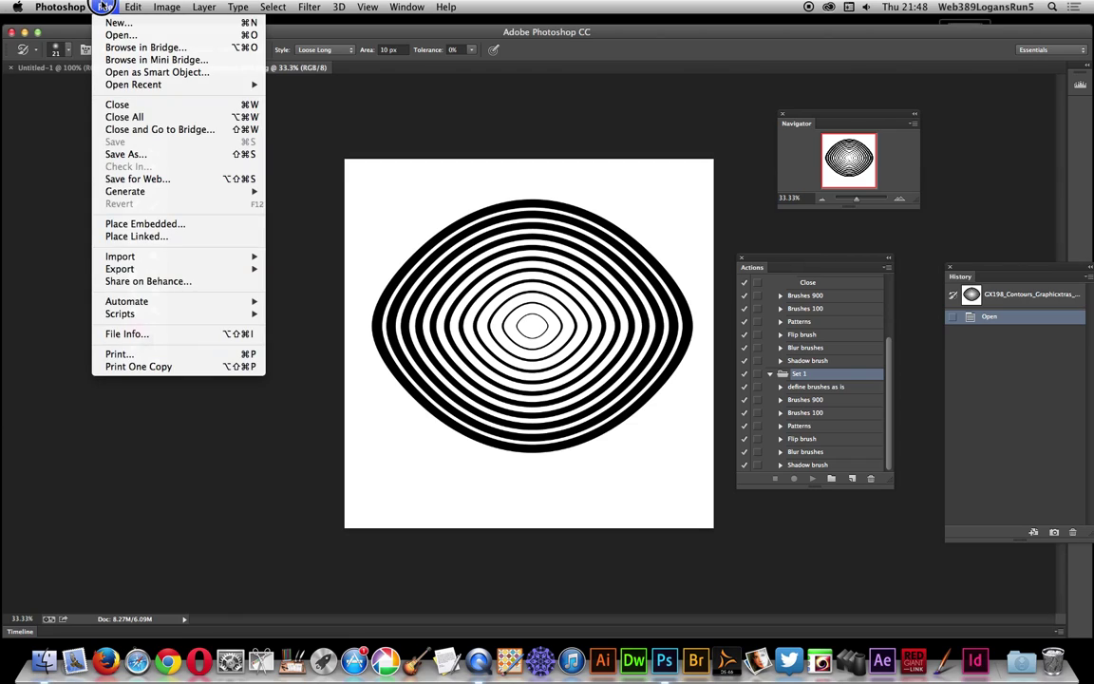
{"action": "mouse_move", "coordinate": [151, 302]}
{"action": "left_click", "coordinate": [295, 302]}
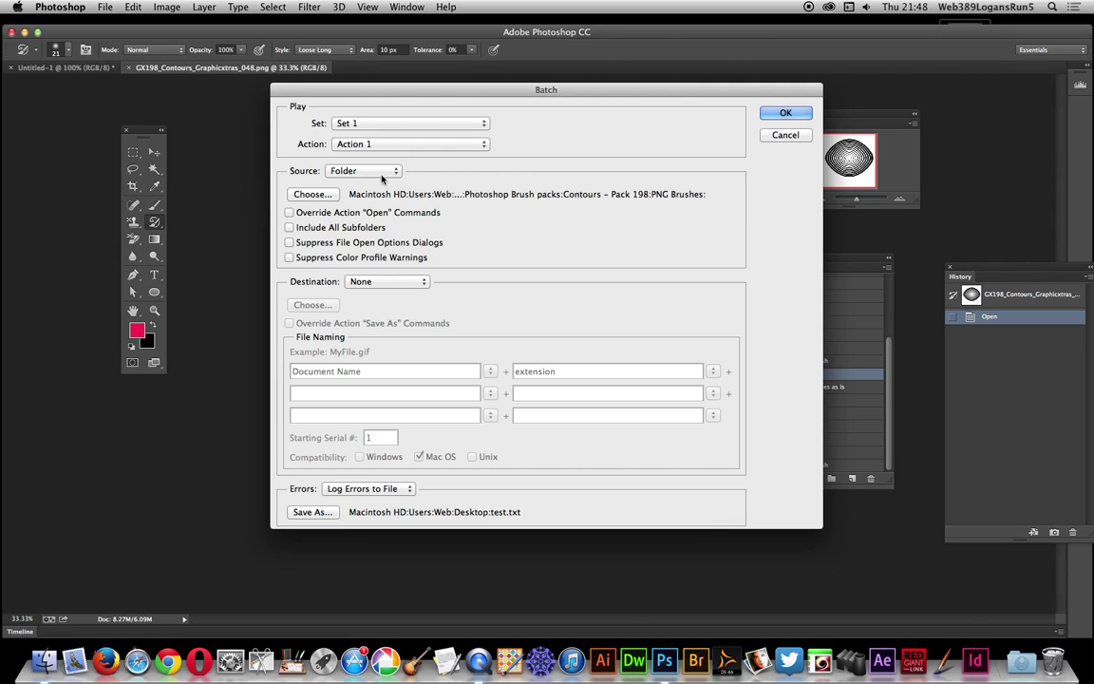
Run the batch with the last Set 1's 'define brushes as is' action on the PNG folder.
{"action": "left_click", "coordinate": [359, 124]}
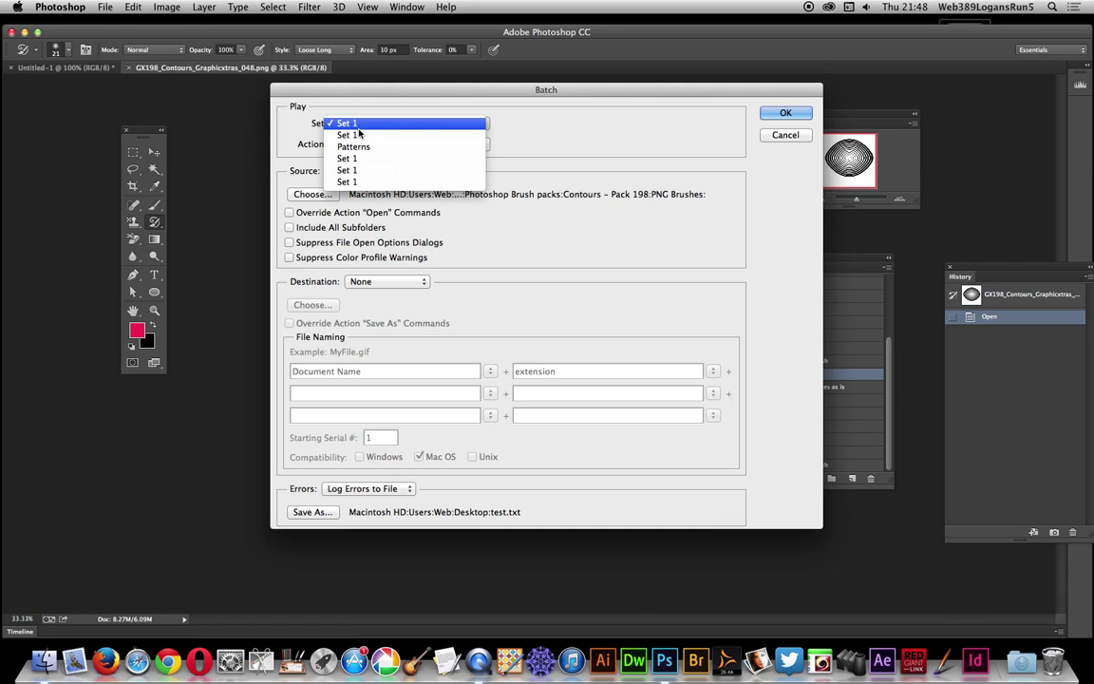
{"action": "left_click", "coordinate": [371, 166]}
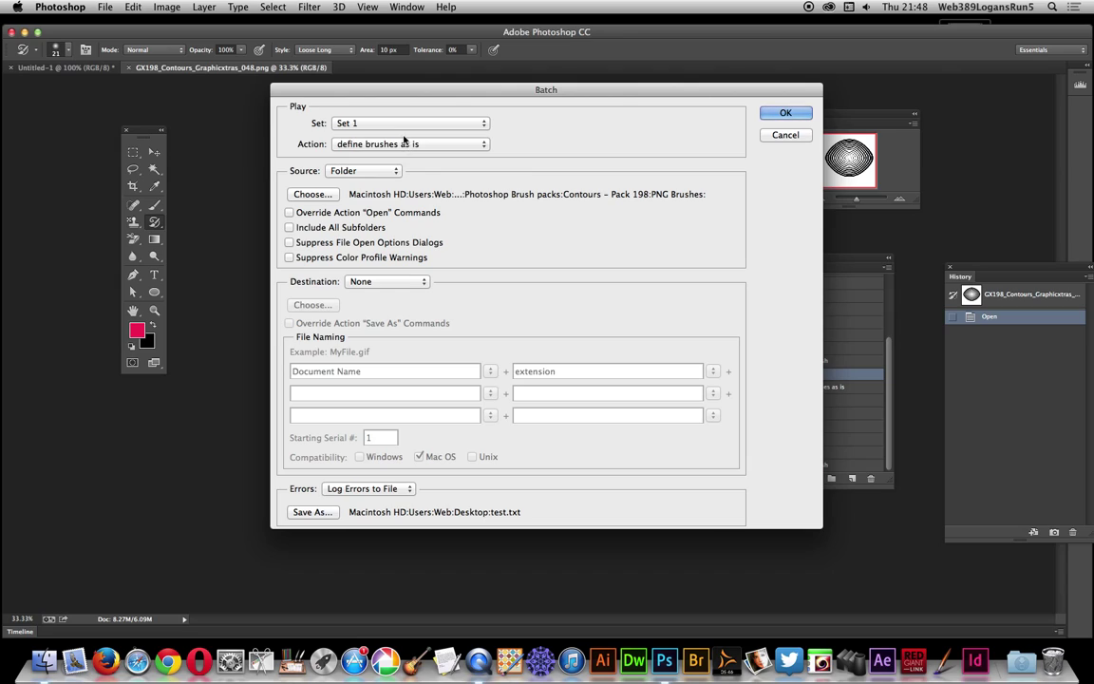
{"action": "left_click", "coordinate": [375, 124]}
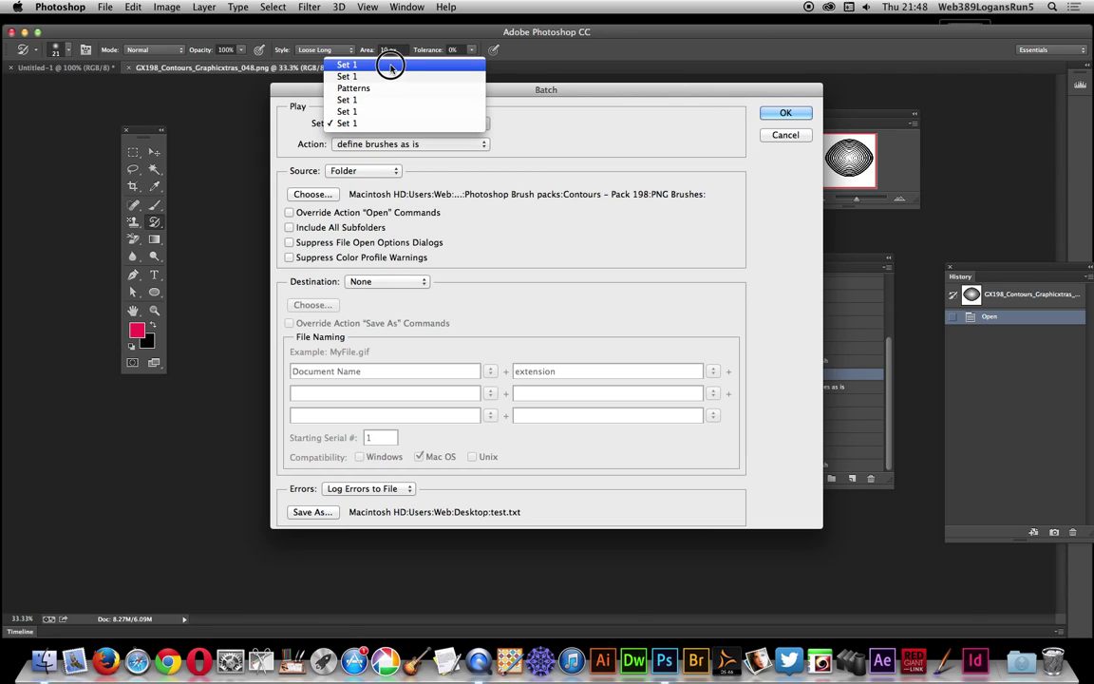
{"action": "left_click", "coordinate": [478, 283]}
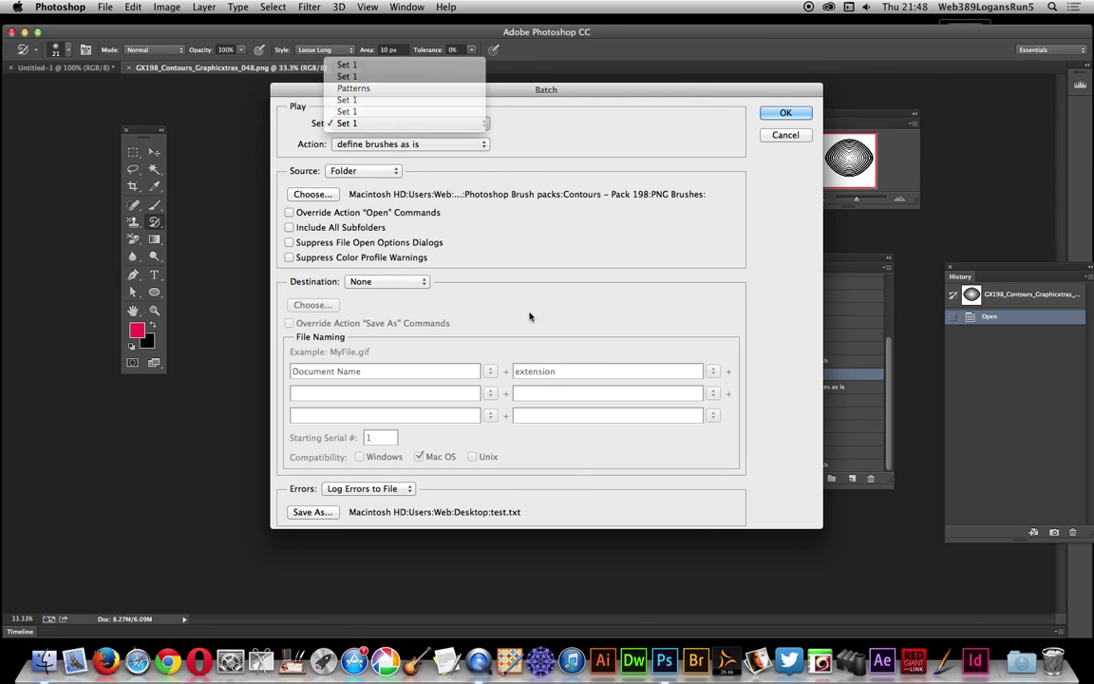
{"action": "left_click", "coordinate": [791, 117]}
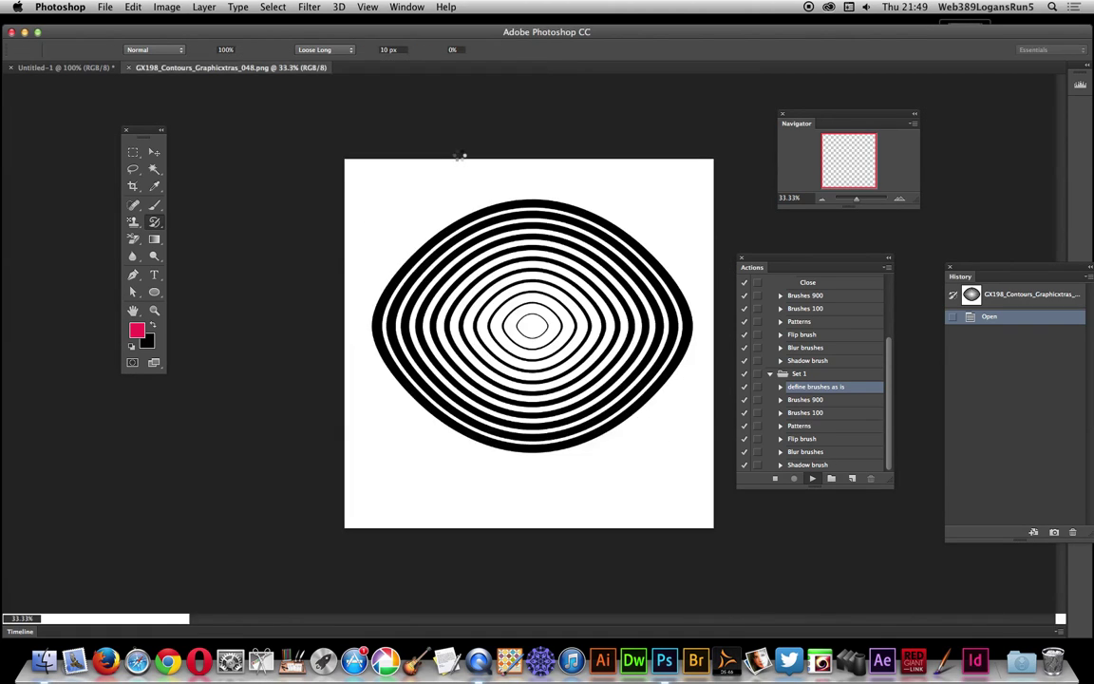
Continue past the batch warning and make the 1593 contour brush the active tip.
{"action": "key", "text": "Escape"}
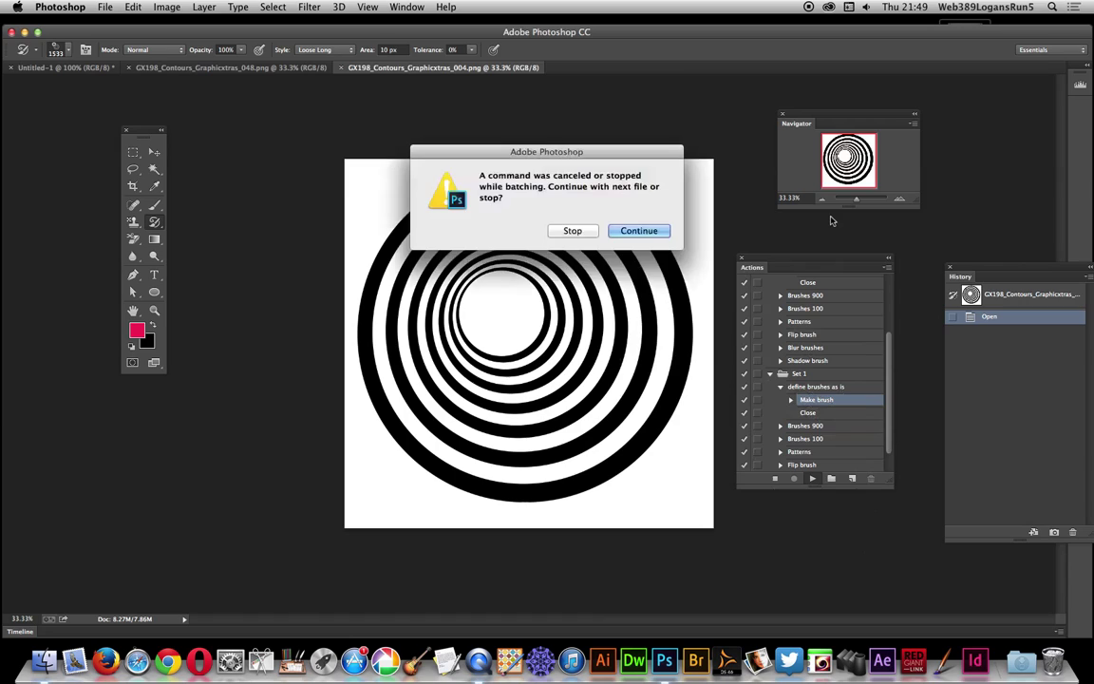
{"action": "key", "text": "Return"}
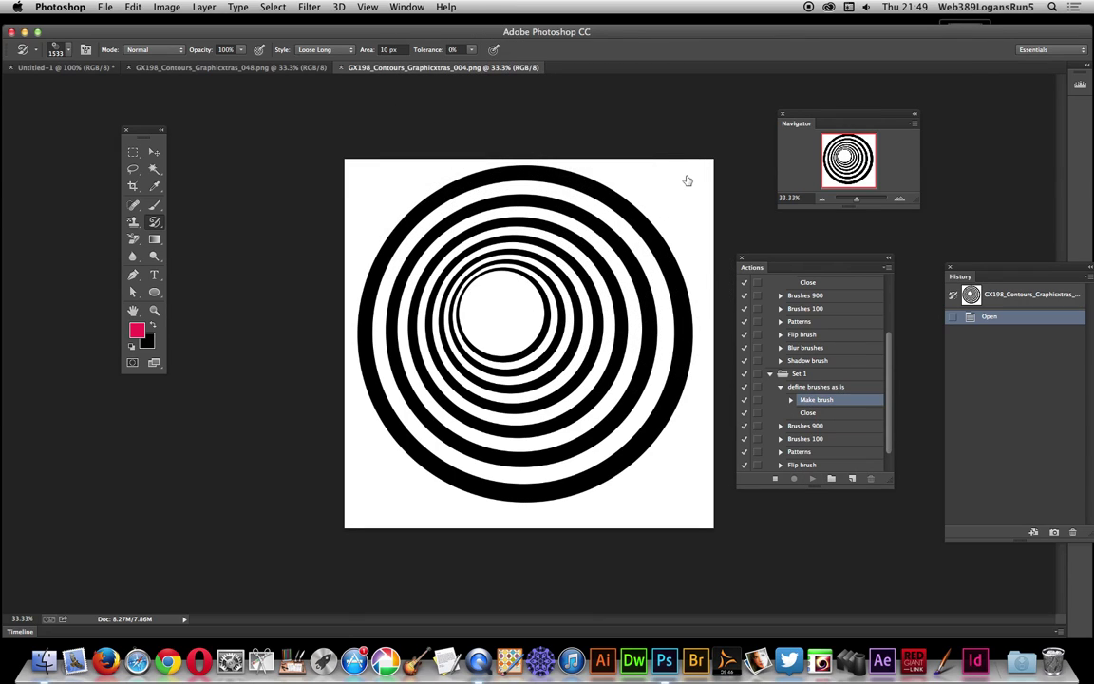
{"action": "left_click", "coordinate": [59, 47]}
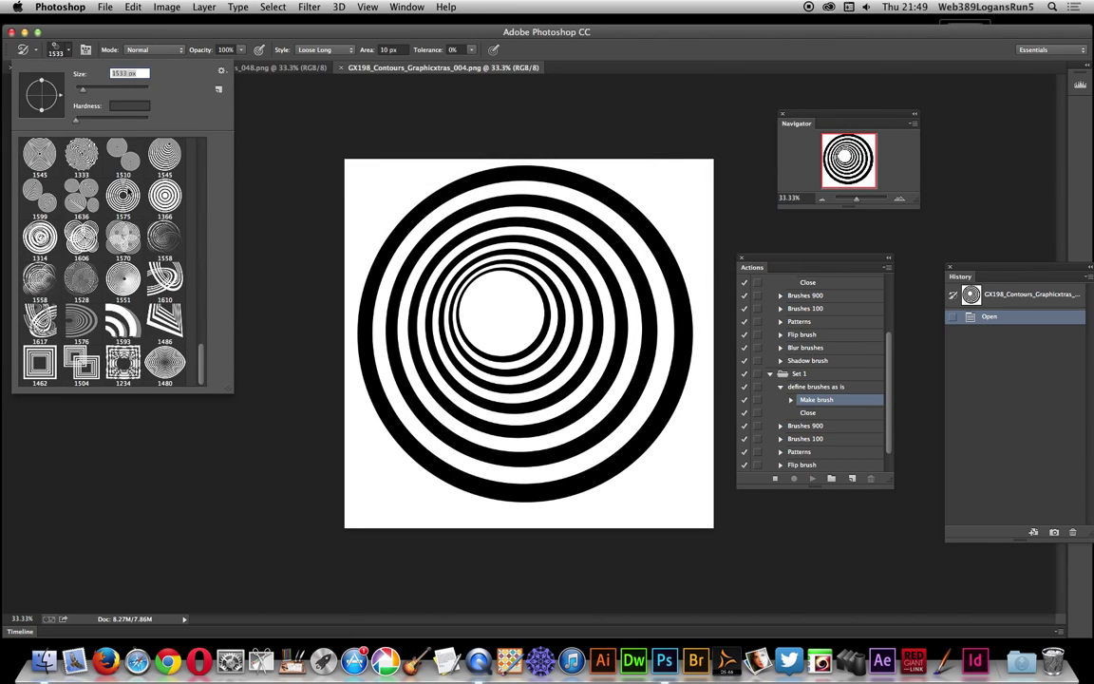
{"action": "scroll", "coordinate": [101, 353], "scroll_direction": "down", "scroll_amount": 2}
{"action": "scroll", "coordinate": [110, 230], "scroll_direction": "up", "scroll_amount": 1}
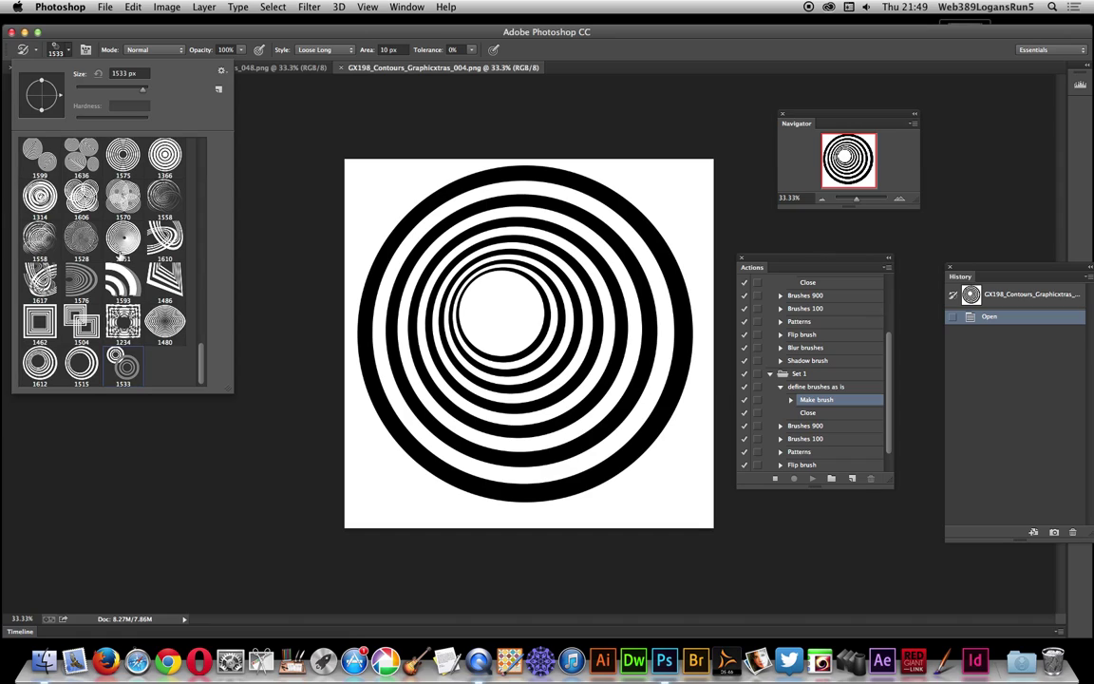
{"action": "scroll", "coordinate": [124, 234], "scroll_direction": "up", "scroll_amount": 1}
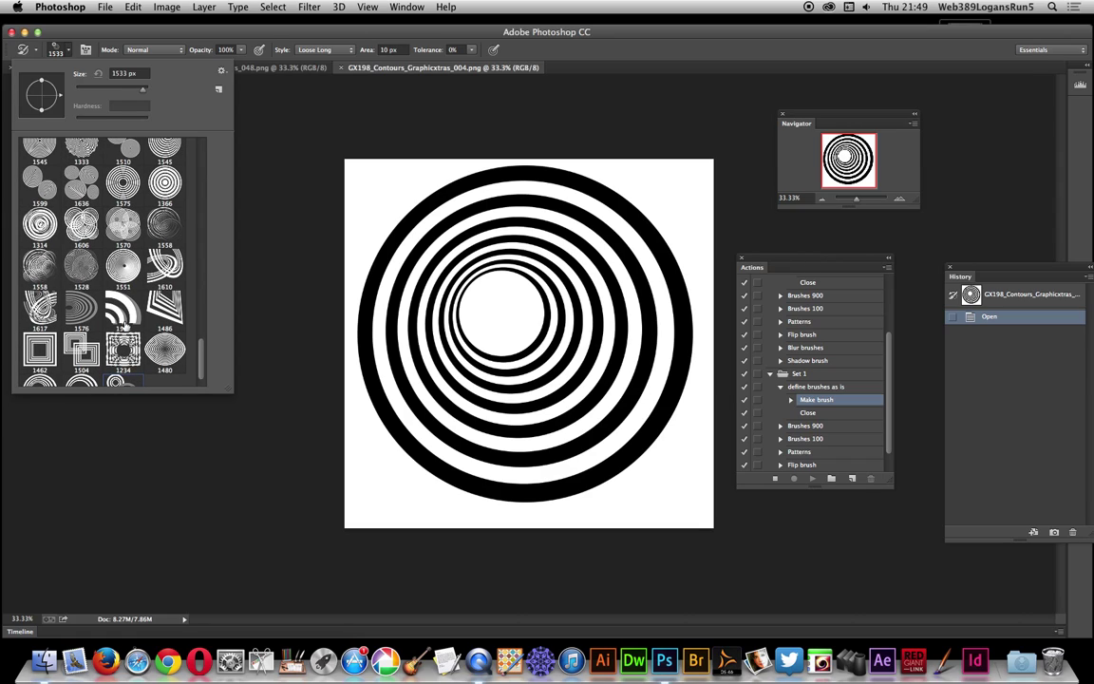
{"action": "left_click", "coordinate": [116, 302]}
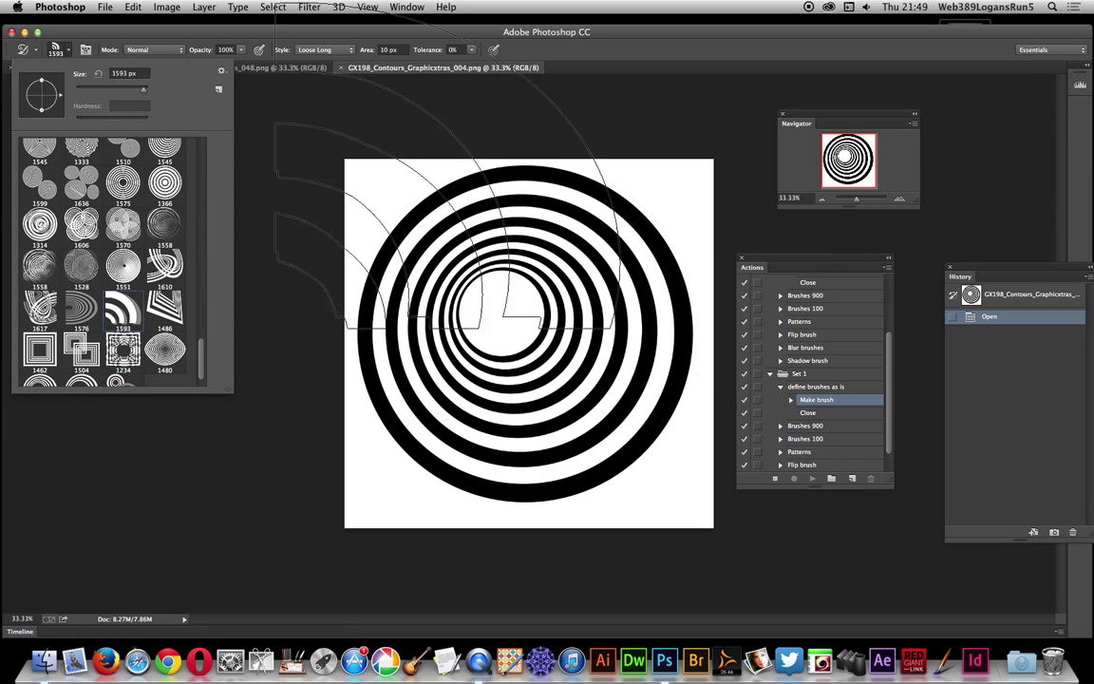
{"action": "key", "text": "Return"}
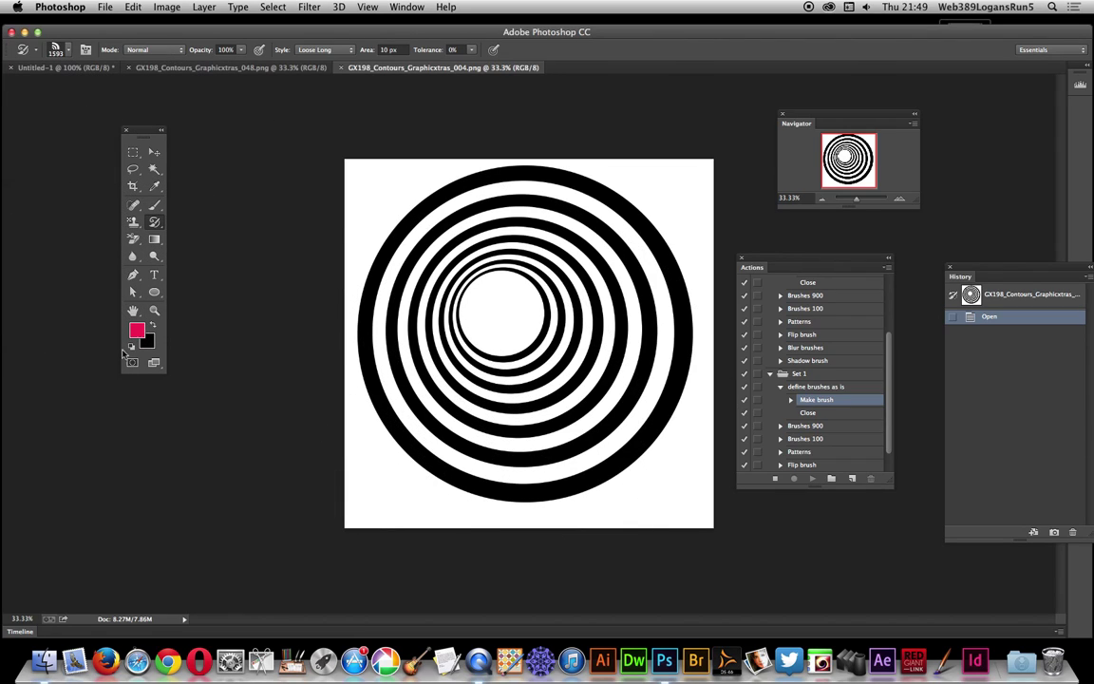
Paint an Art History streak, then stamp three pink contour brush marks with the Brush tool.
{"action": "mouse_move", "coordinate": [256, 366]}
{"action": "left_mouse_down"}
{"action": "mouse_move", "coordinate": [444, 427]}
{"action": "mouse_move", "coordinate": [445, 391]}
{"action": "mouse_move", "coordinate": [610, 397]}
{"action": "mouse_move", "coordinate": [608, 503]}
{"action": "mouse_move", "coordinate": [589, 456]}
{"action": "left_mouse_up"}
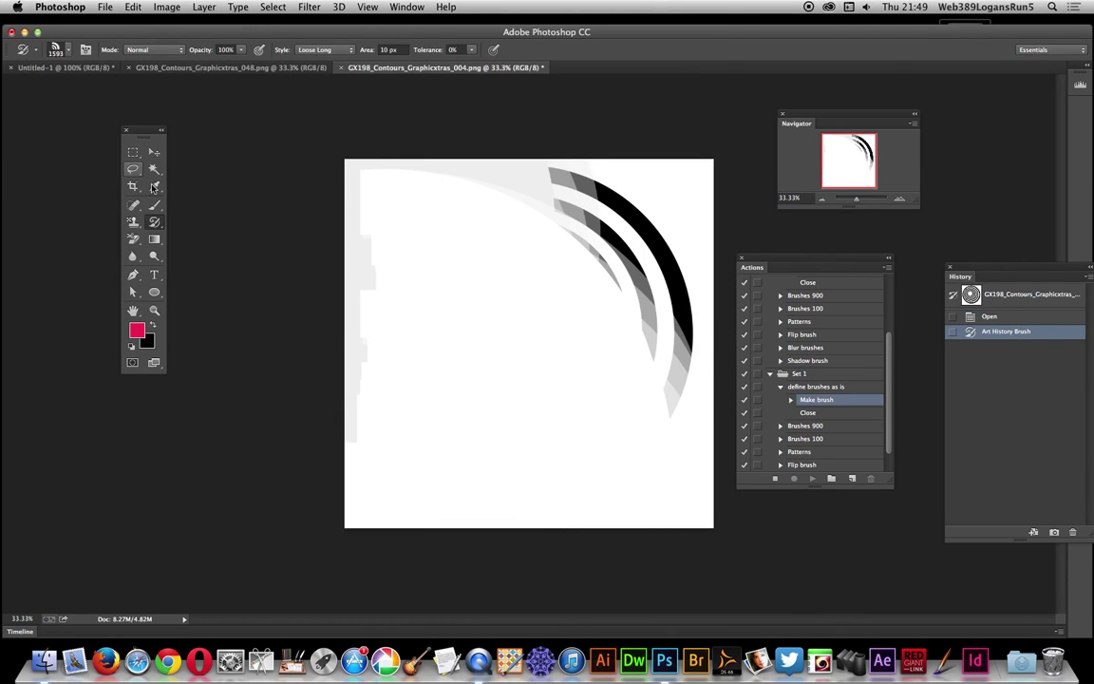
{"action": "left_click", "coordinate": [155, 207]}
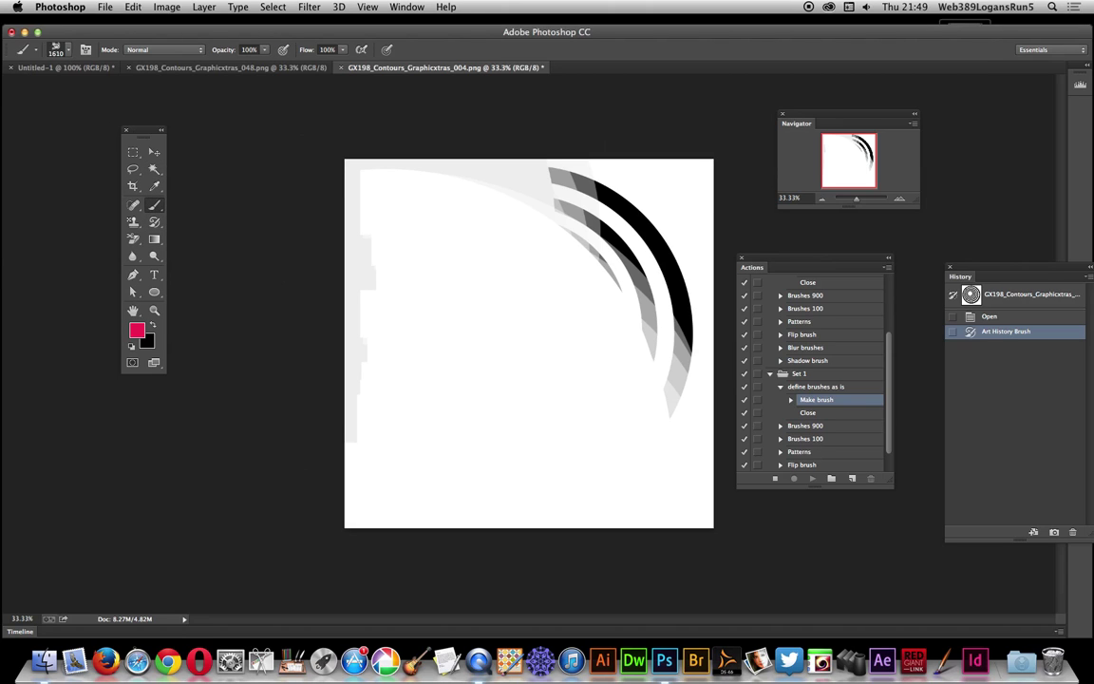
{"action": "left_click", "coordinate": [518, 318]}
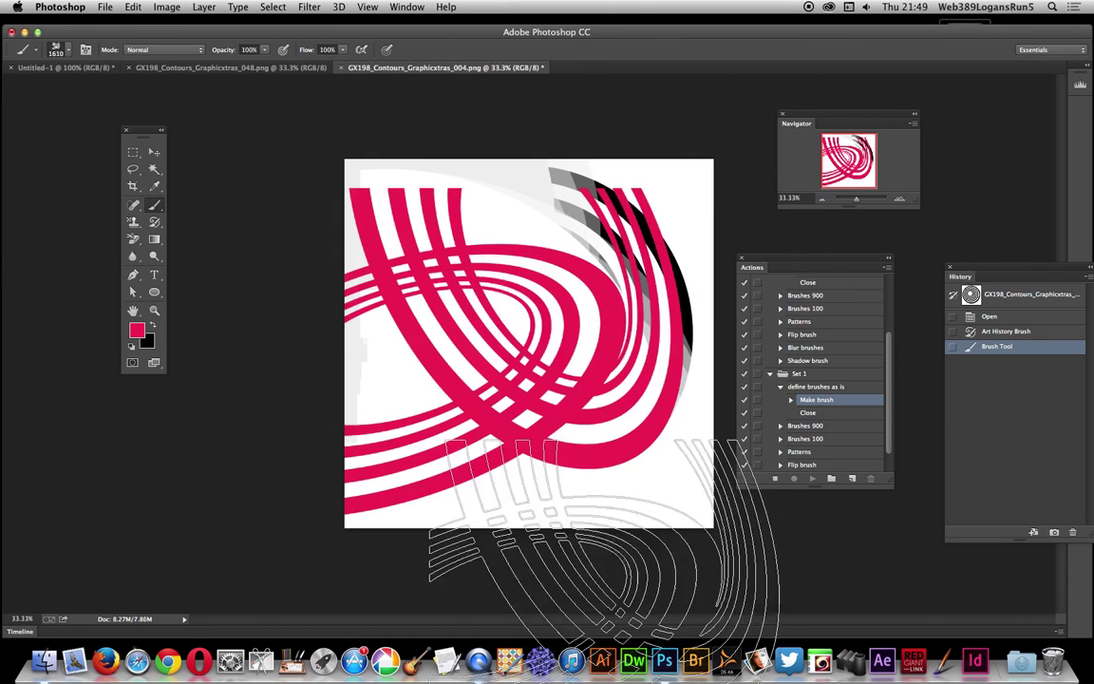
{"action": "left_click", "coordinate": [604, 545]}
{"action": "left_click", "coordinate": [608, 104]}
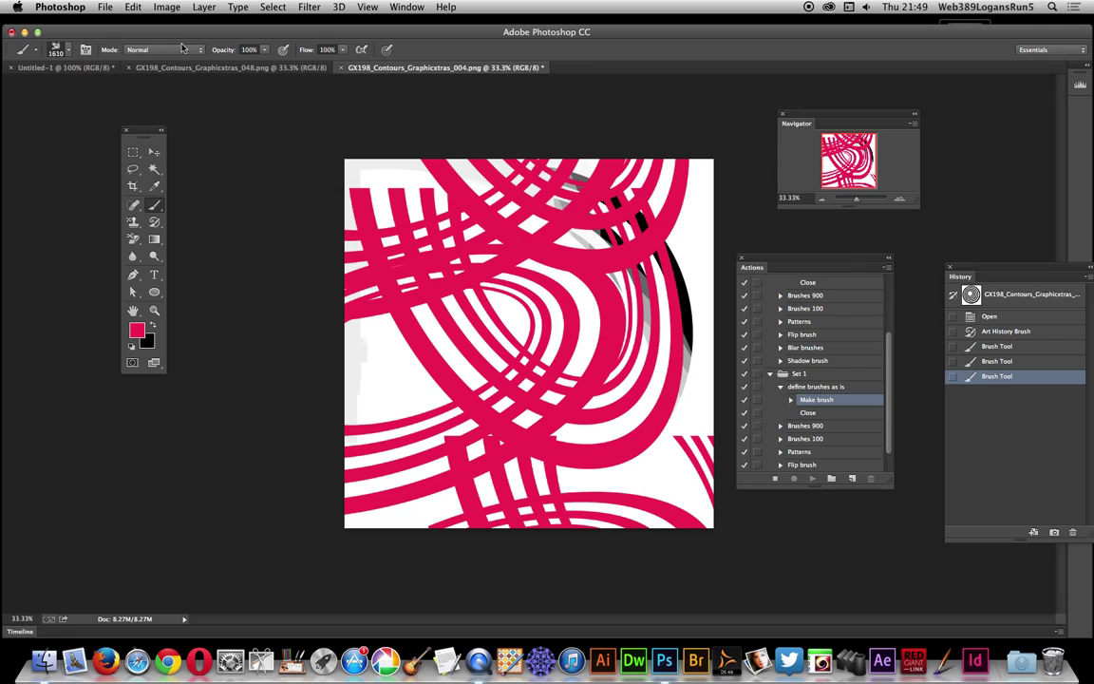